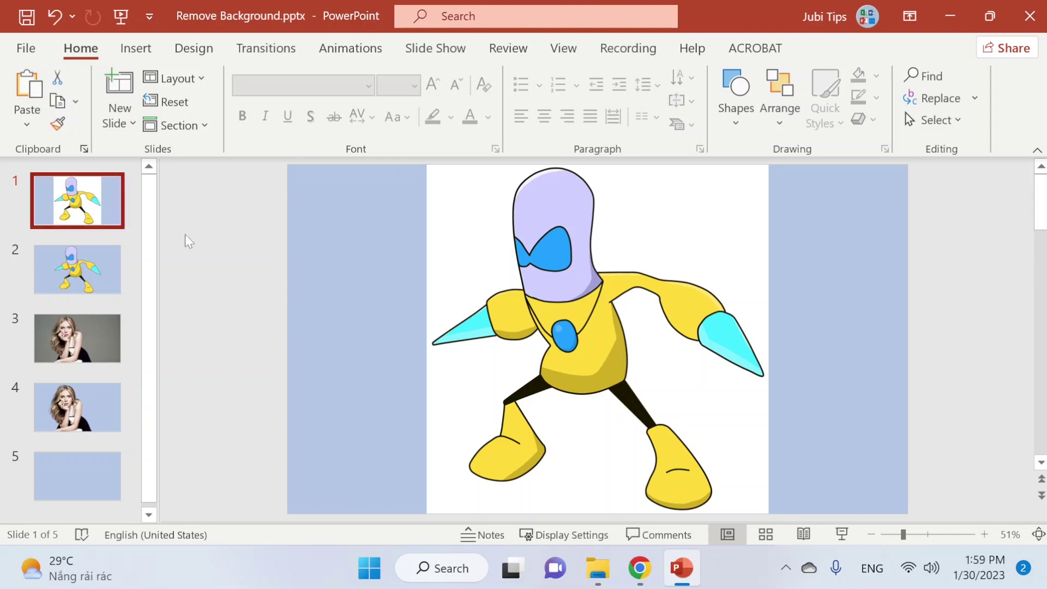
Step: Review example slides 1–4 and the Remove background source-image folder, ending on slide 4
left_click(548, 299)
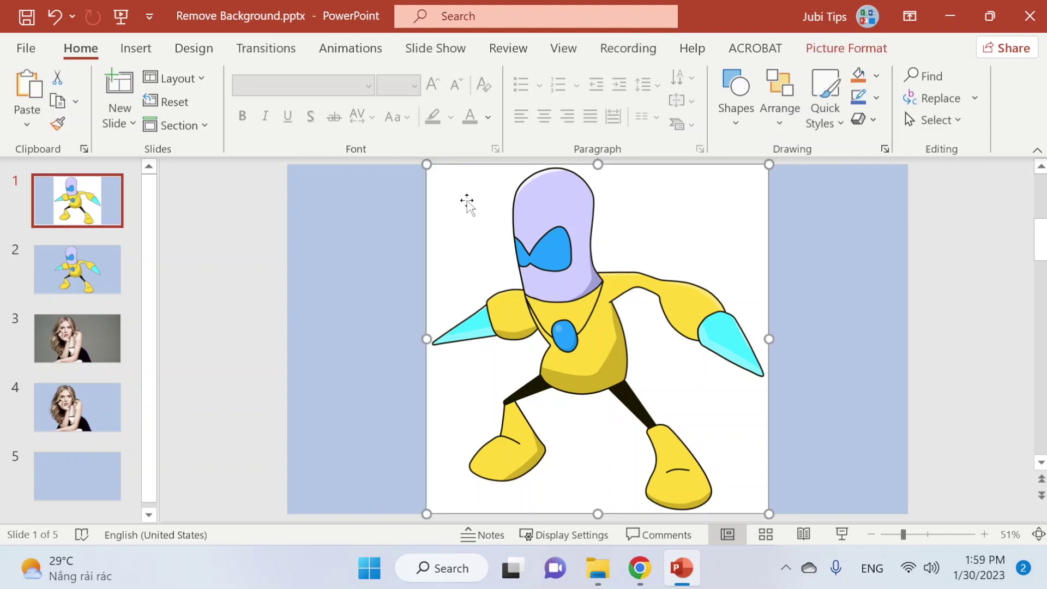
left_click(108, 265)
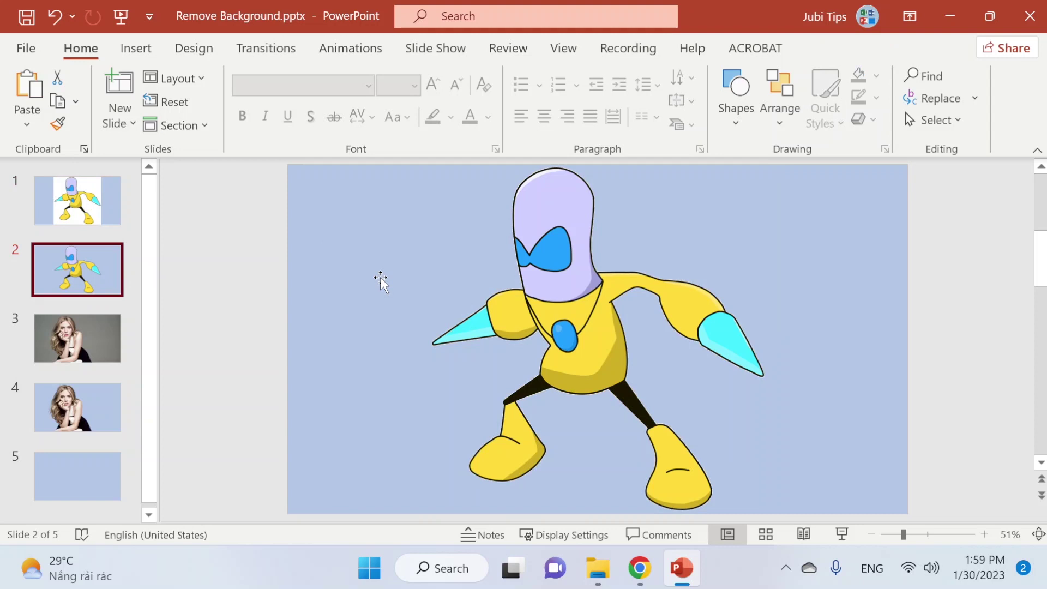
left_click(381, 278)
left_click(77, 323)
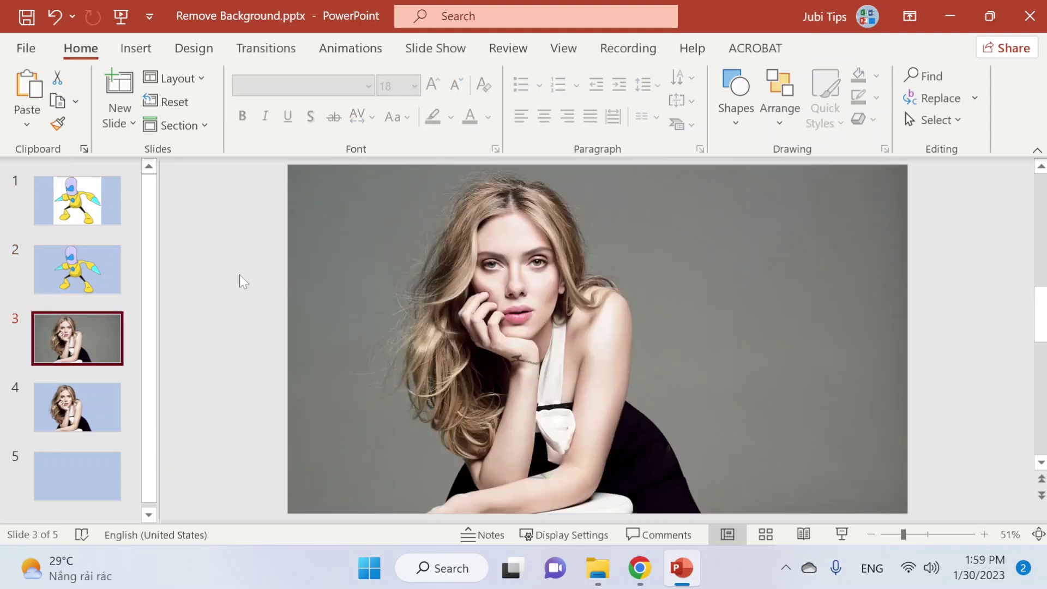
key("ctrl+z")
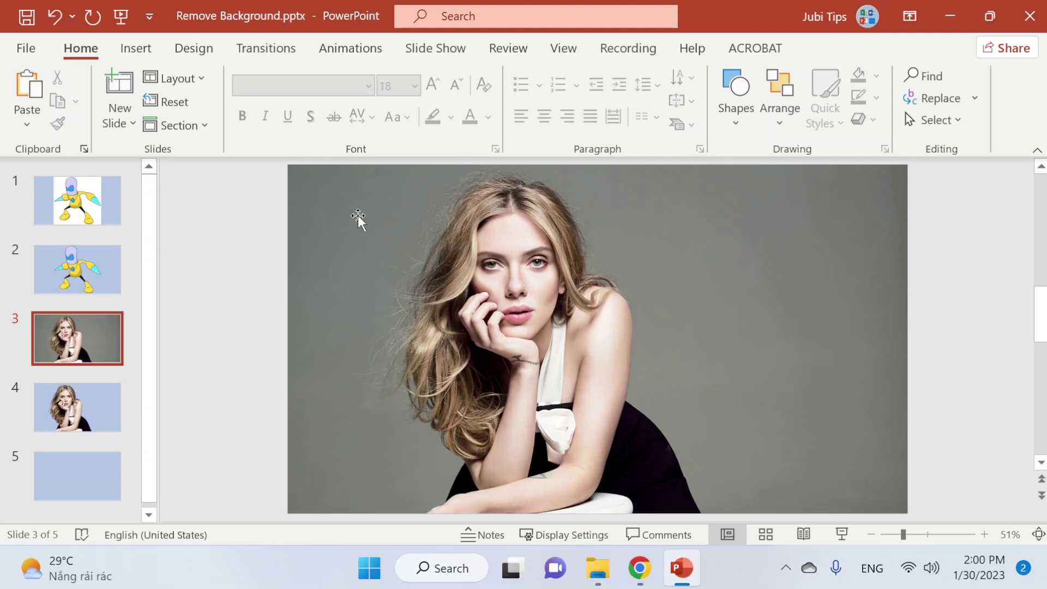
left_click(130, 394)
mouse_move(599, 567)
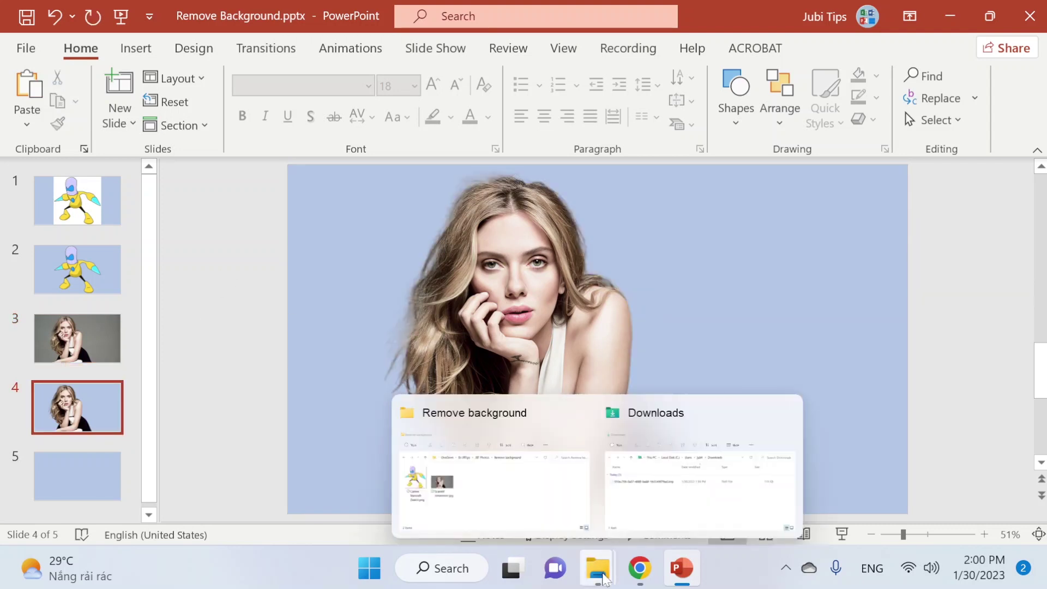
left_click(517, 480)
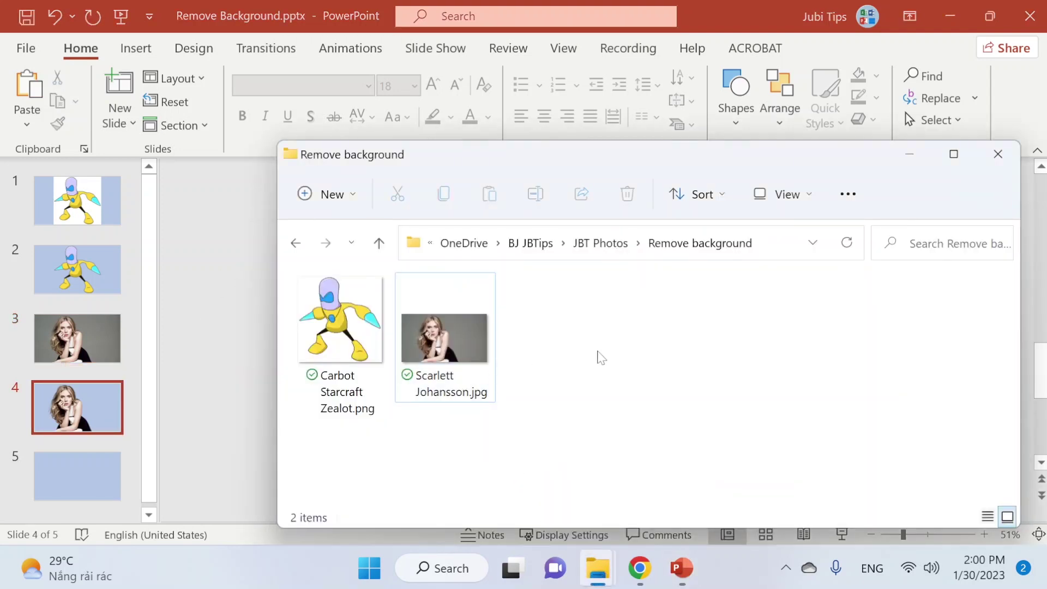
left_click(210, 229)
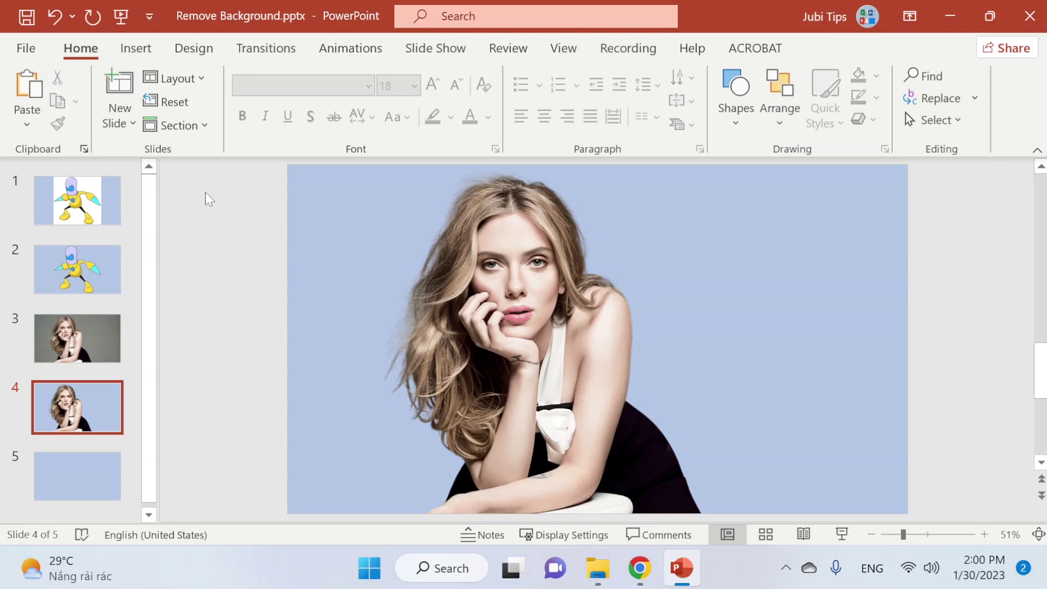
Step: Use Set Transparent Color to clear the white backdrop behind slide 1's cartoon robot
left_click(92, 210)
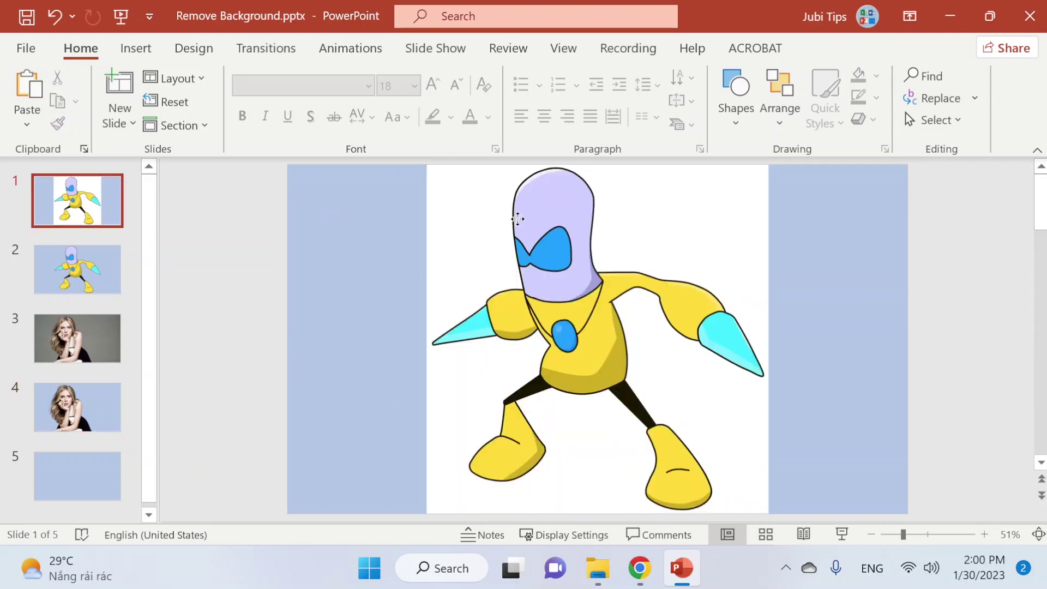
left_click(518, 223)
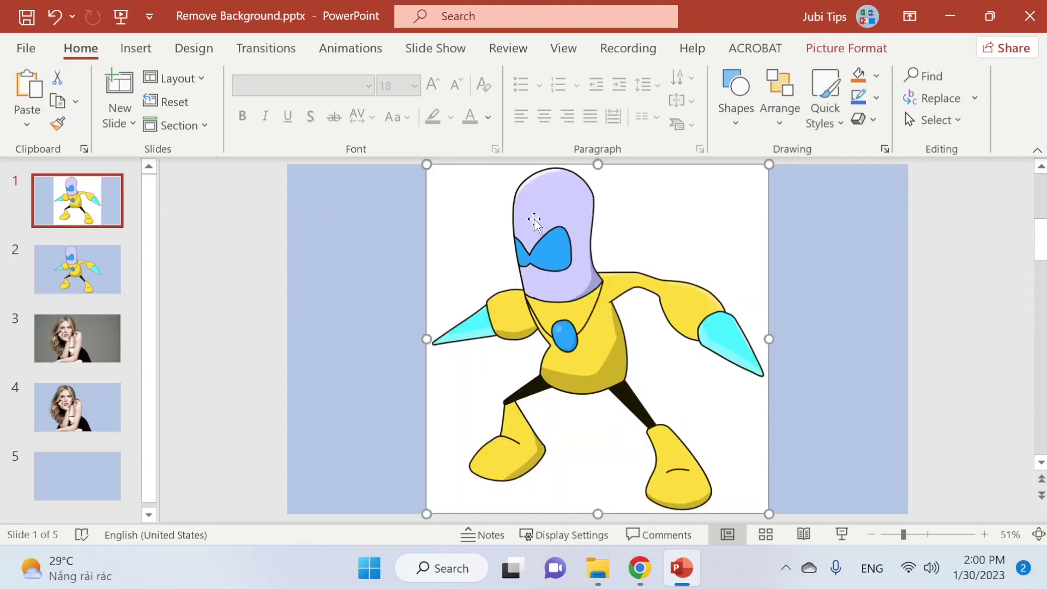
left_click(846, 48)
left_click(192, 79)
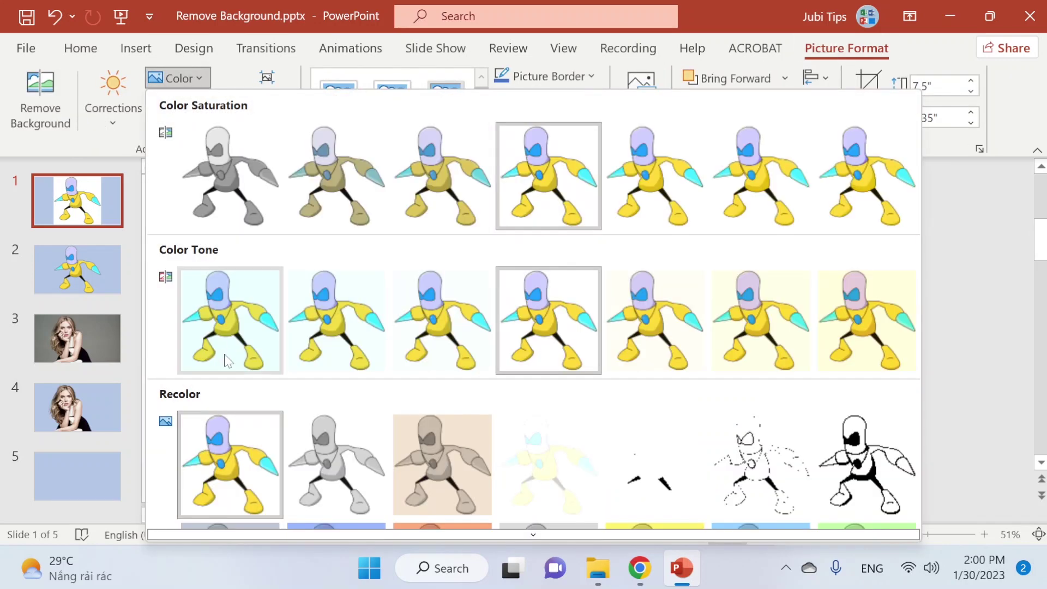
scroll(225, 354, "down", 3)
scroll(222, 367, "down", 2)
left_click(218, 498)
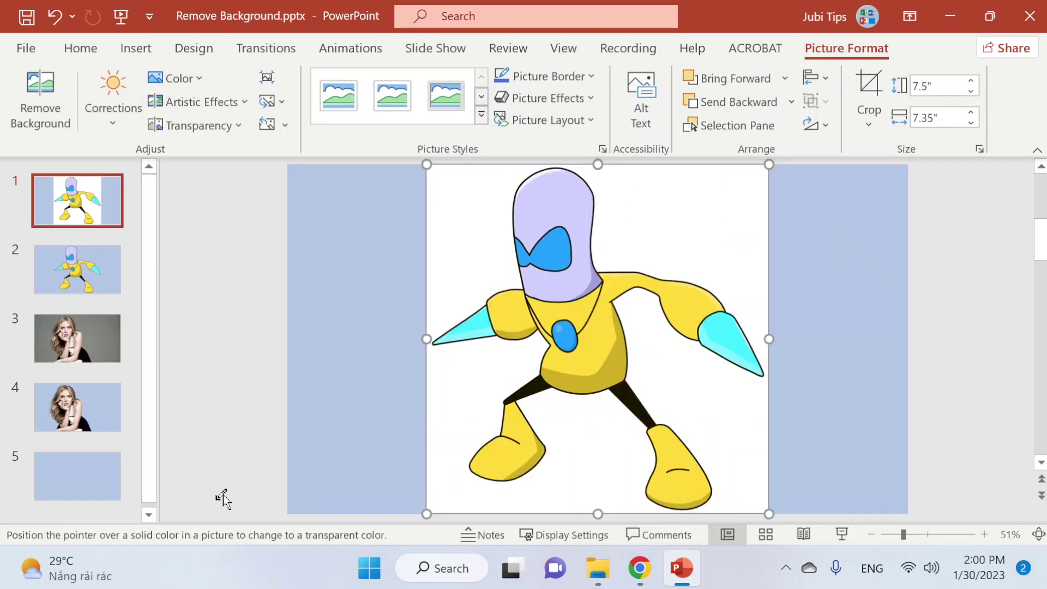
left_click(471, 214)
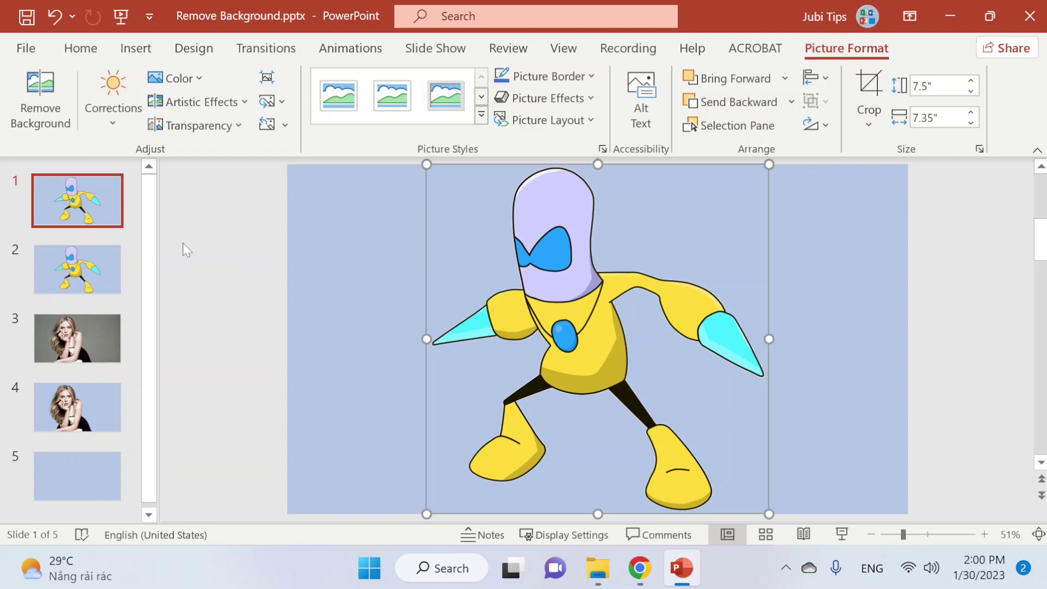
left_click(91, 337)
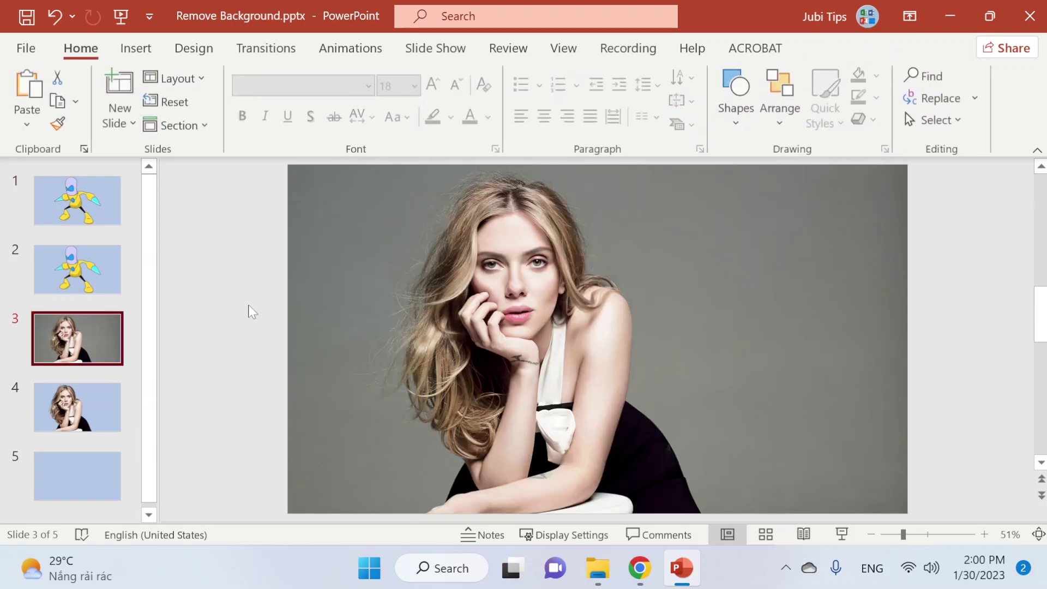
Step: Try making the portrait's grey backdrop transparent with Set Transparent Color, then undo it
left_click(413, 295)
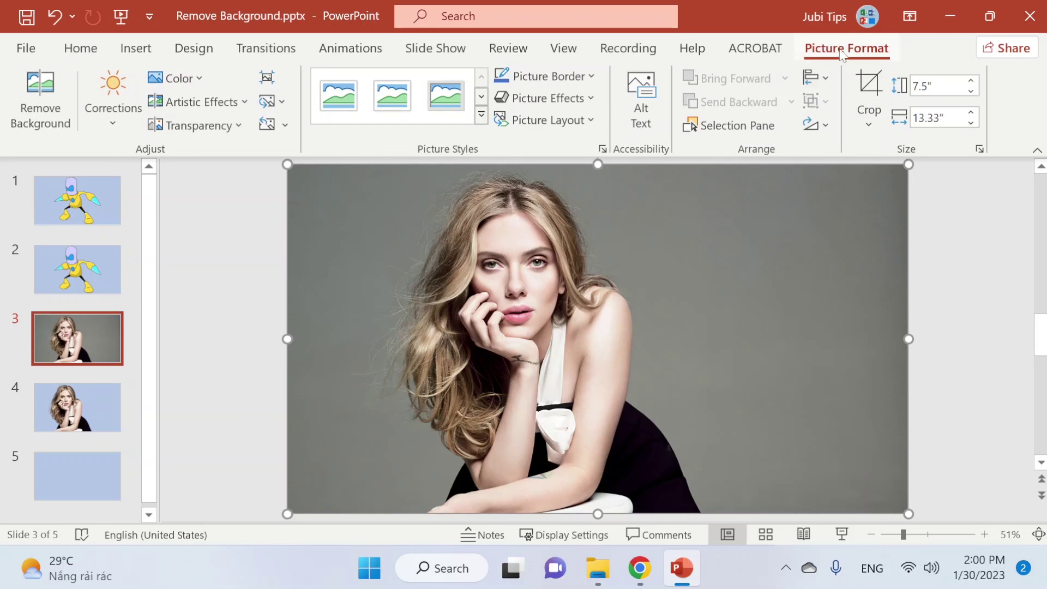
left_click(176, 78)
scroll(214, 350, "down", 2)
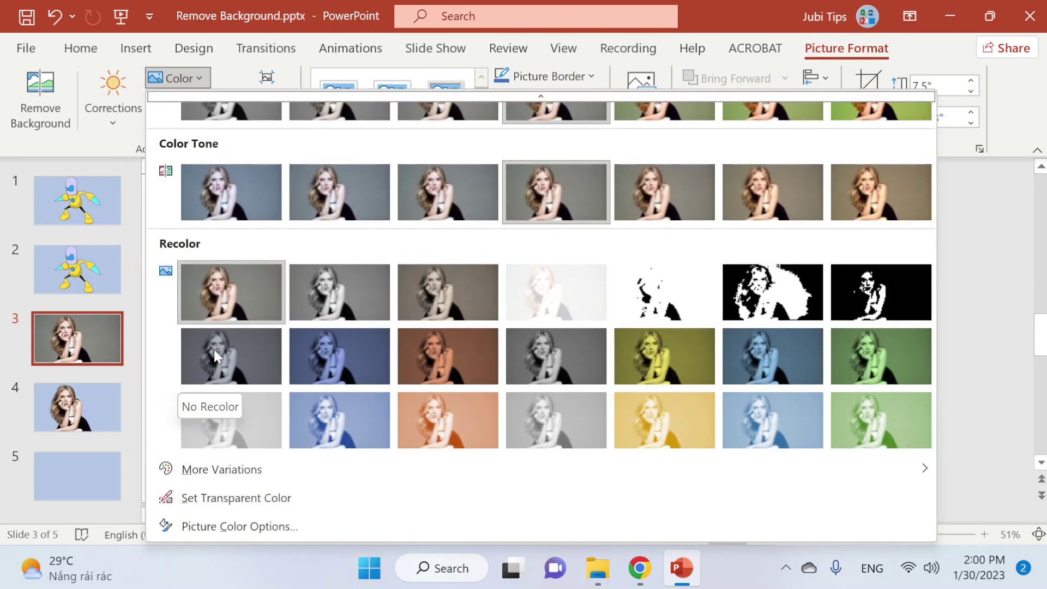
left_click(222, 496)
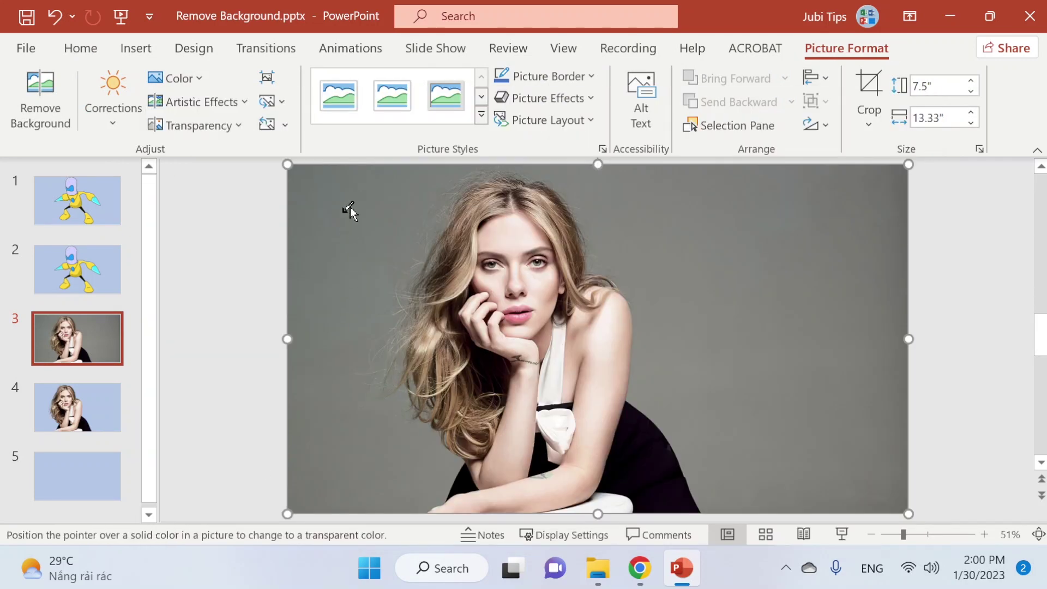
left_click(351, 207)
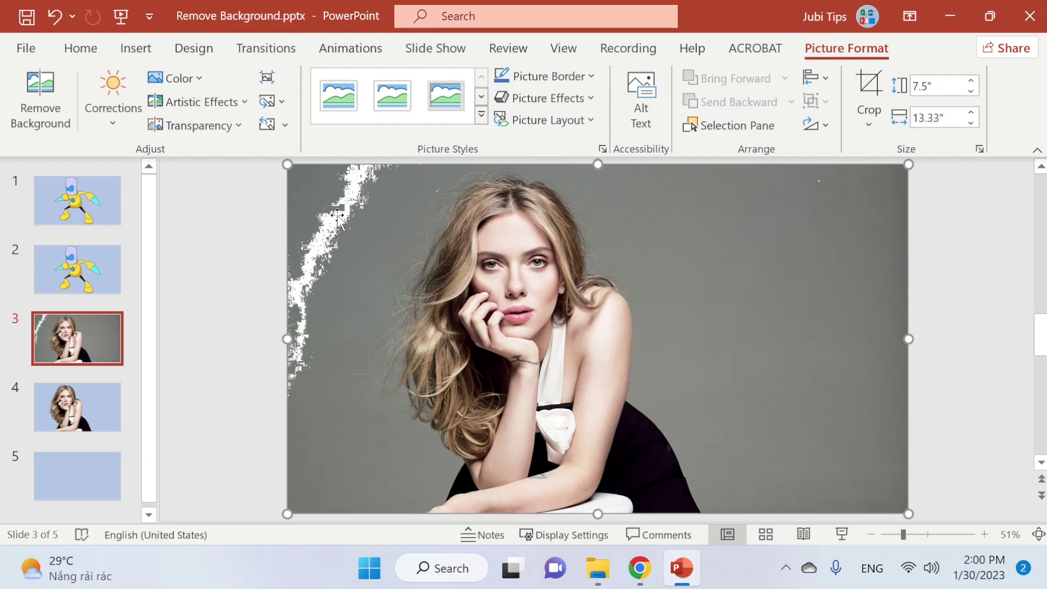
key("ctrl+z")
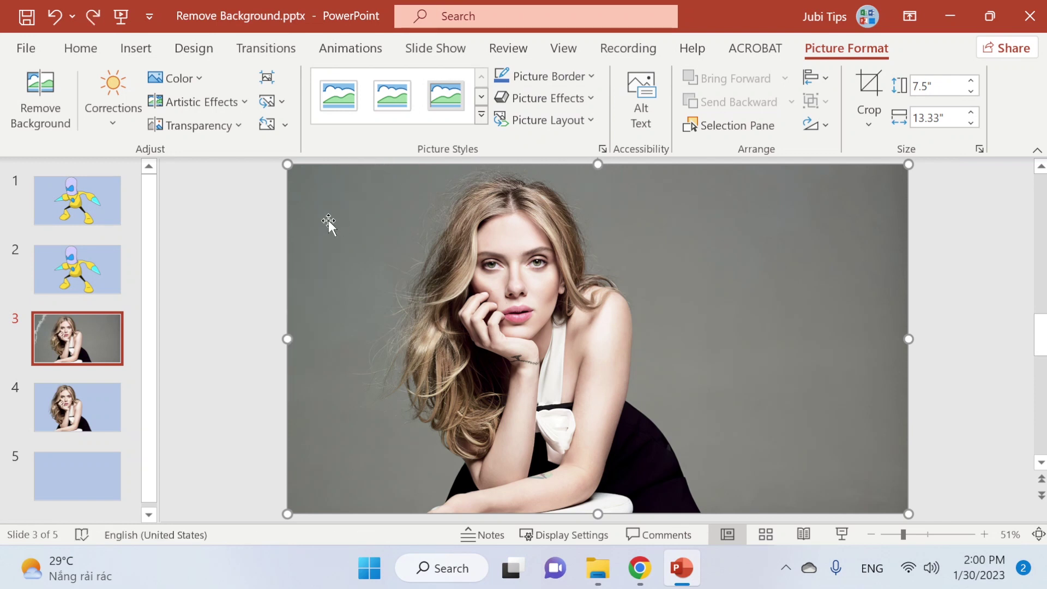
Step: Try Remove Background on the portrait, then discard all changes
left_click(45, 115)
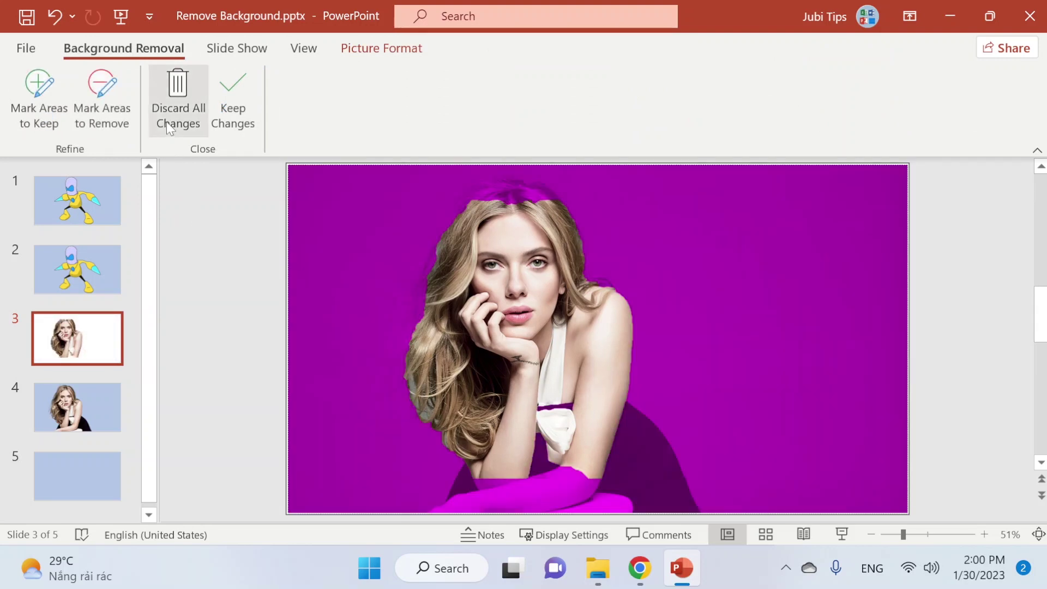
left_click(167, 123)
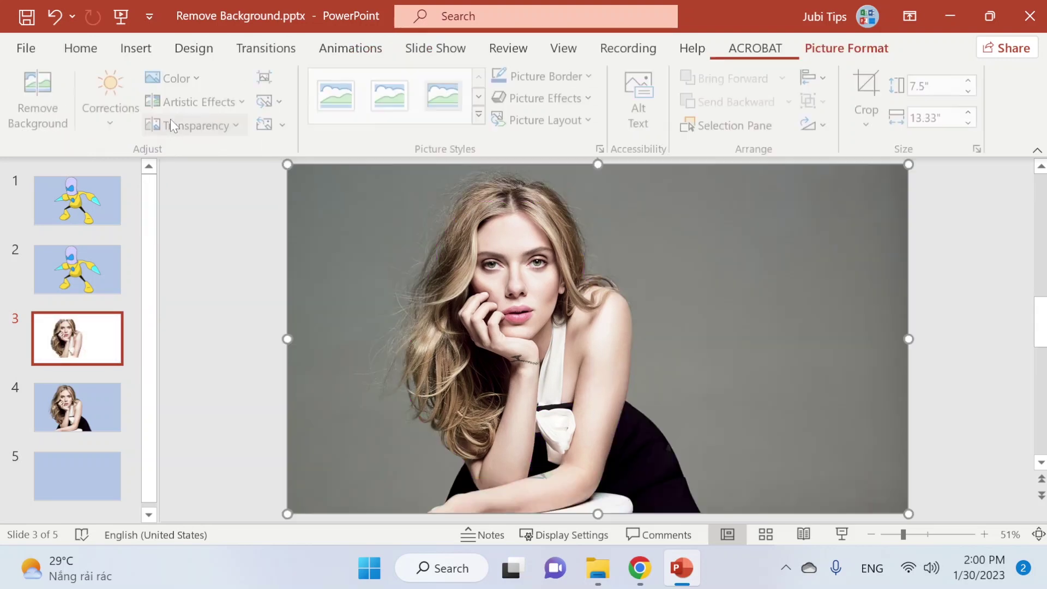
left_click(197, 247)
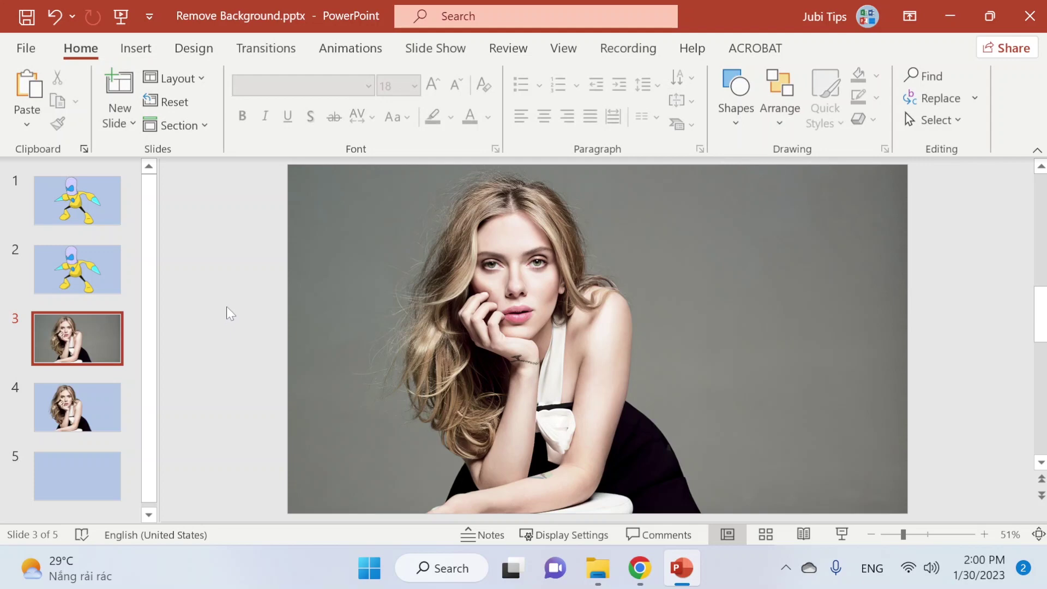
Step: Bring up the erase.bg website in Chrome
left_click(639, 571)
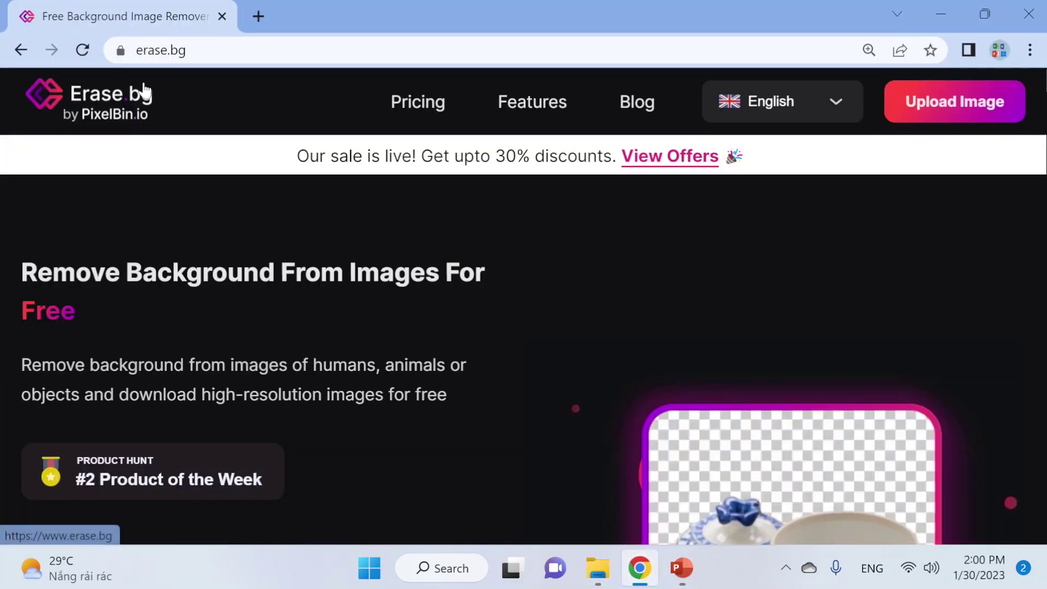
scroll(250, 346, "down", 4)
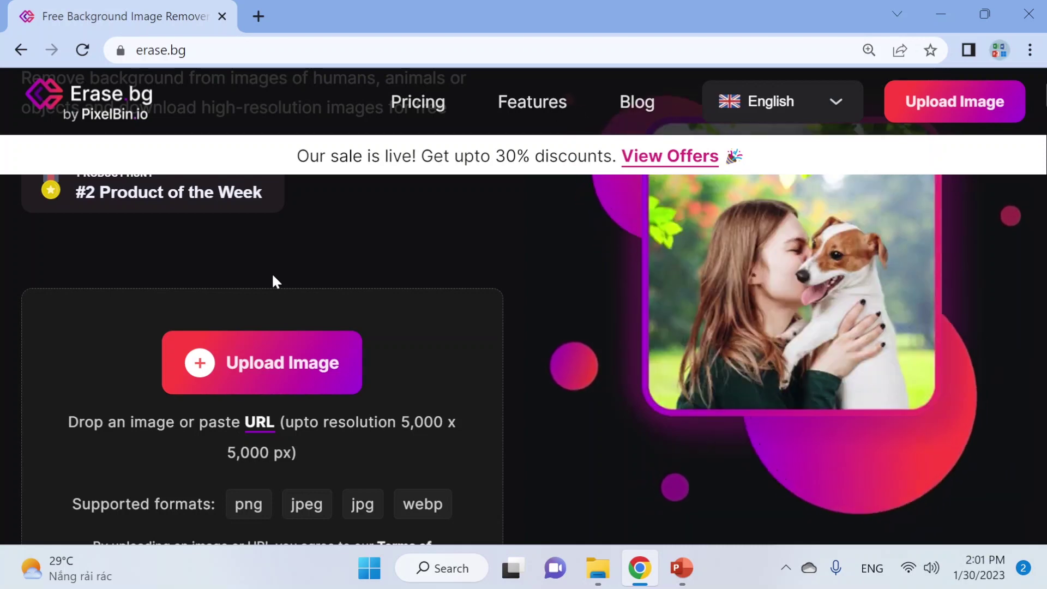
mouse_move(597, 569)
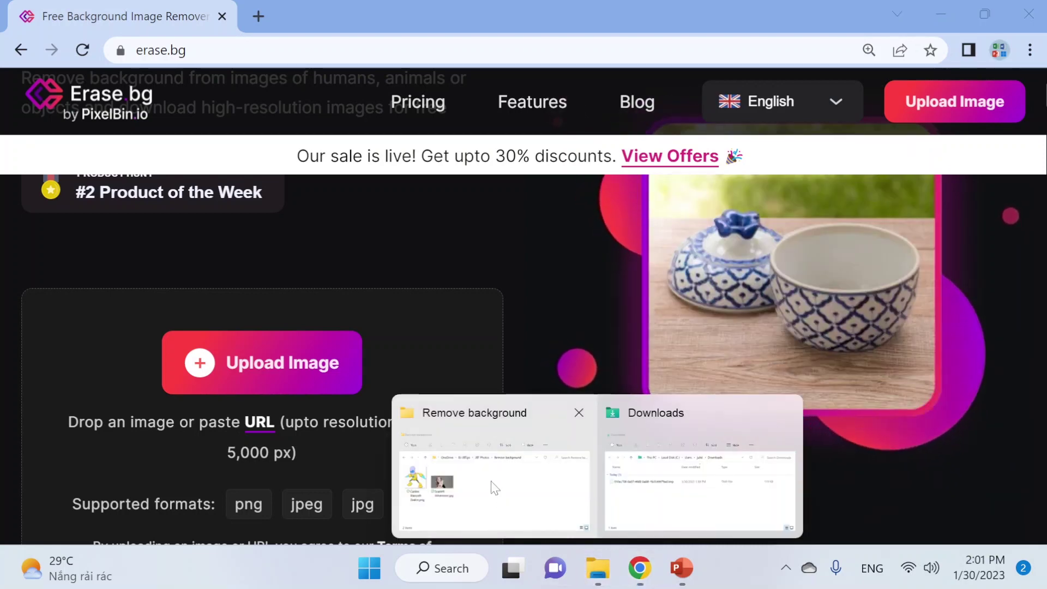
Step: Upload the portrait JPG to erase.bg by dragging it from the source folder
left_click(490, 481)
left_click(452, 338)
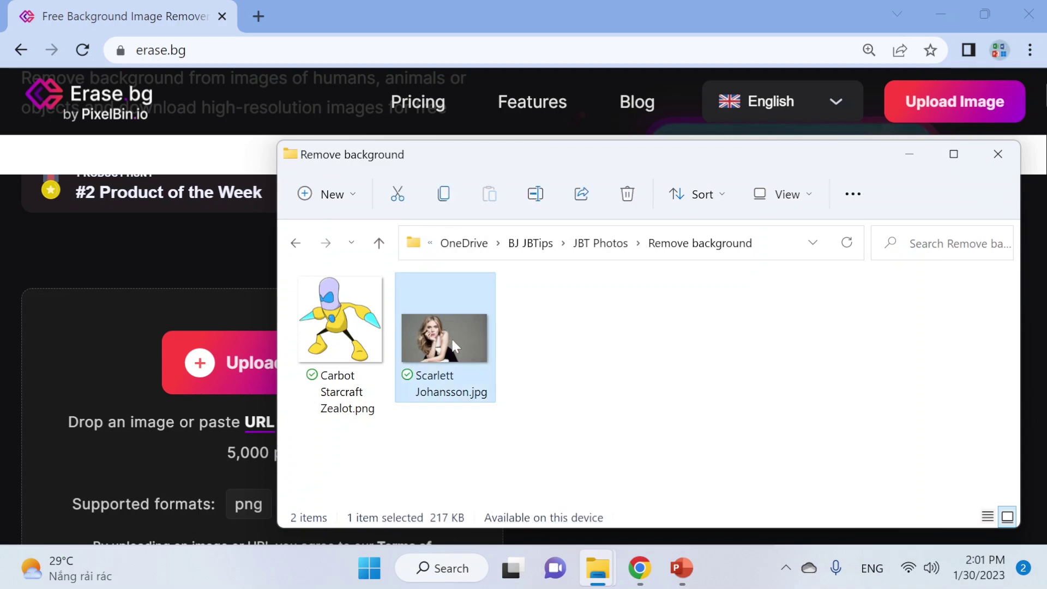
left_click_drag(452, 338, 214, 352)
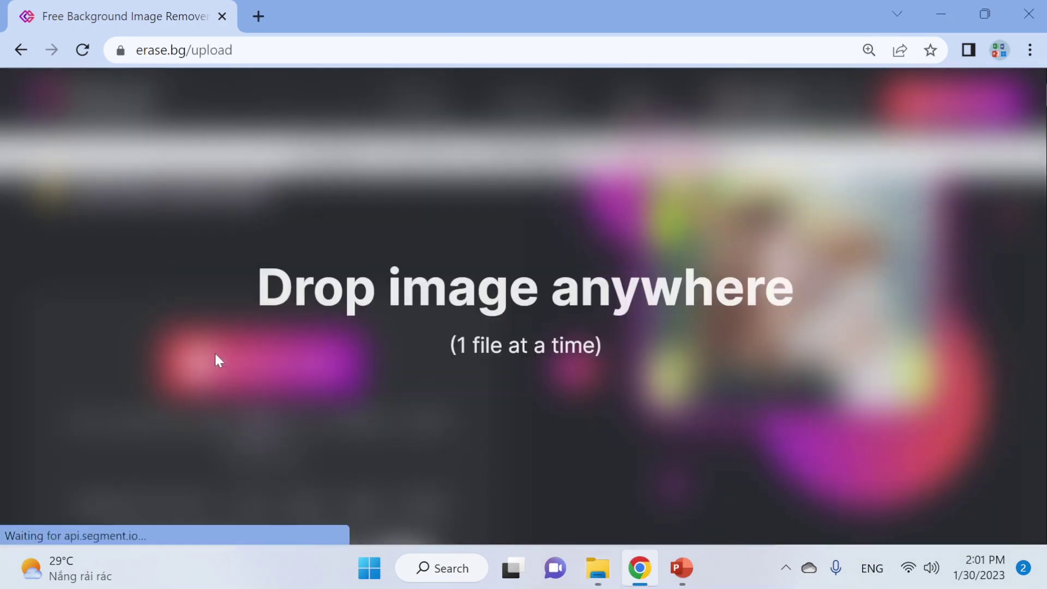
scroll(344, 353, "down", 3)
scroll(345, 353, "down", 2)
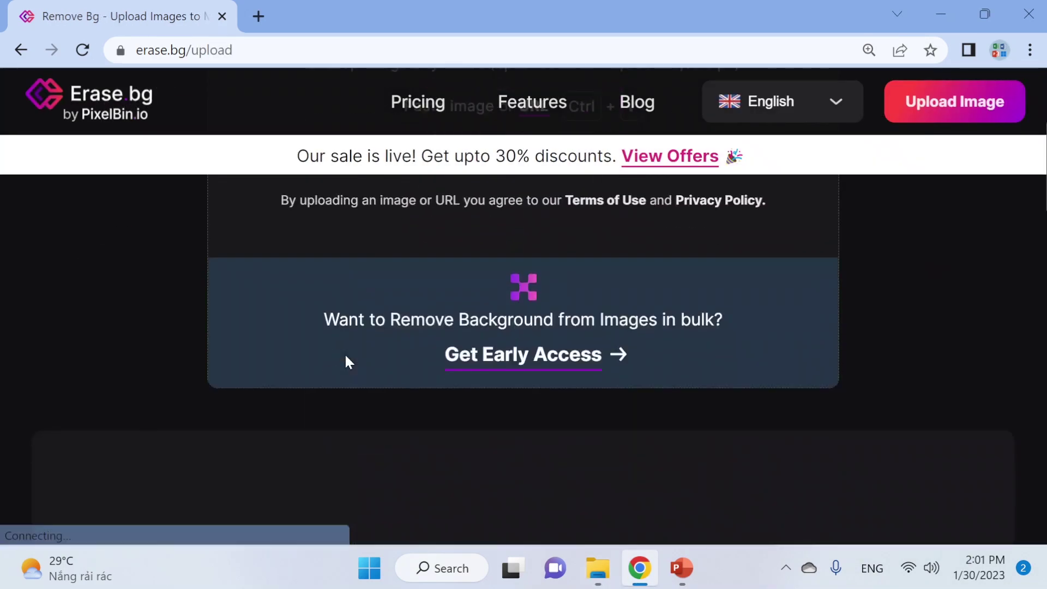
scroll(345, 353, "up", 2)
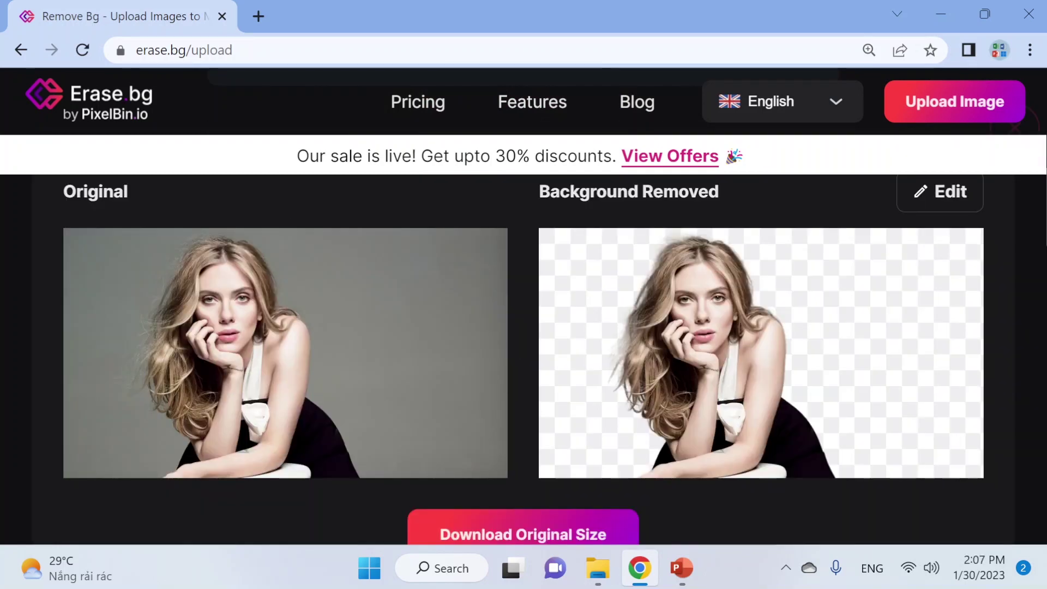
Step: Download the background-free portrait at original size and return to PowerPoint's slide 5
left_click(518, 535)
mouse_move(597, 568)
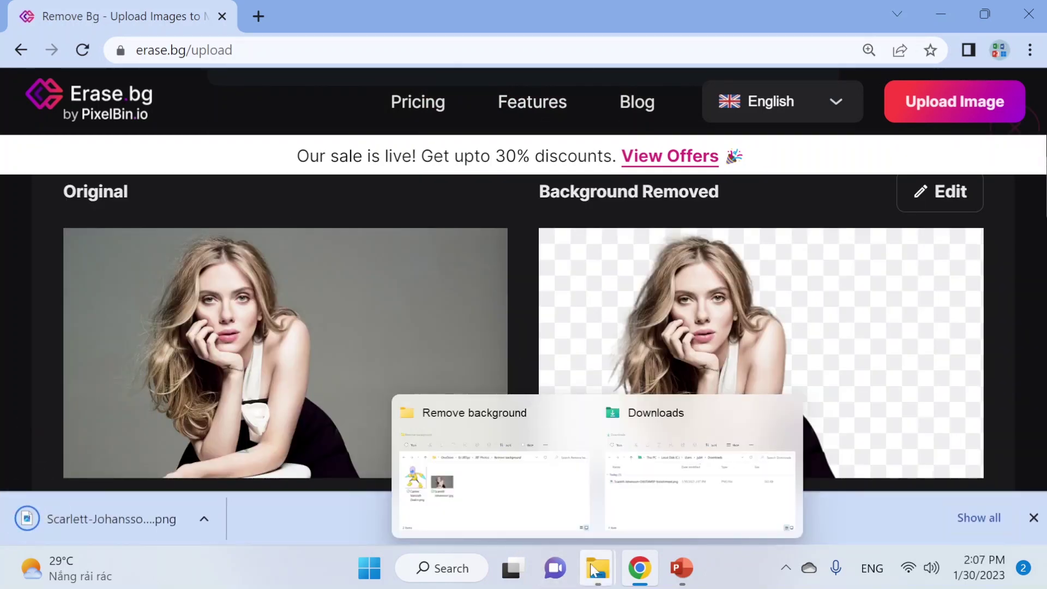
left_click(660, 498)
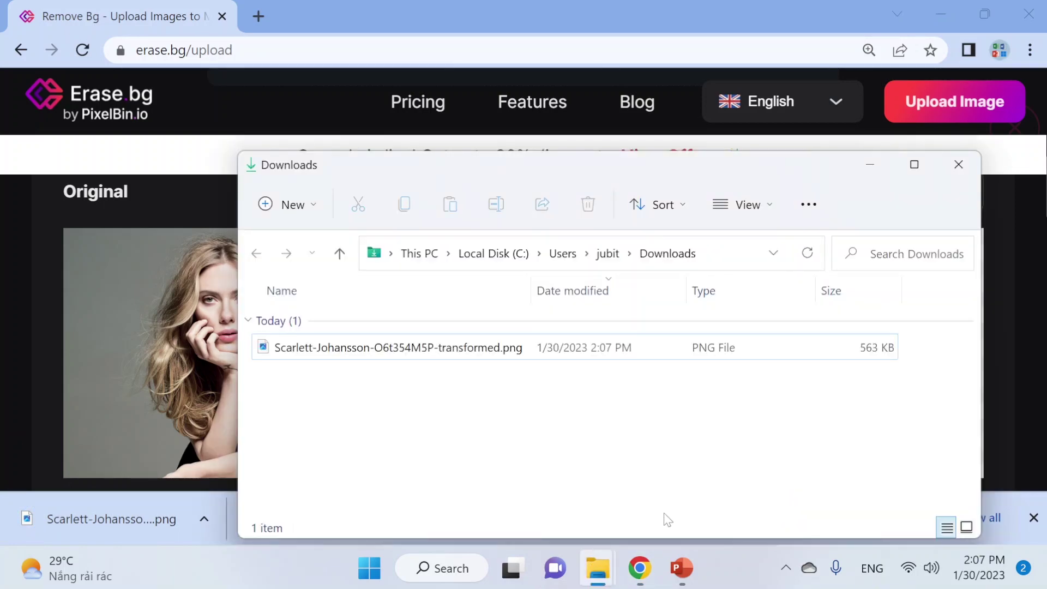
left_click(681, 568)
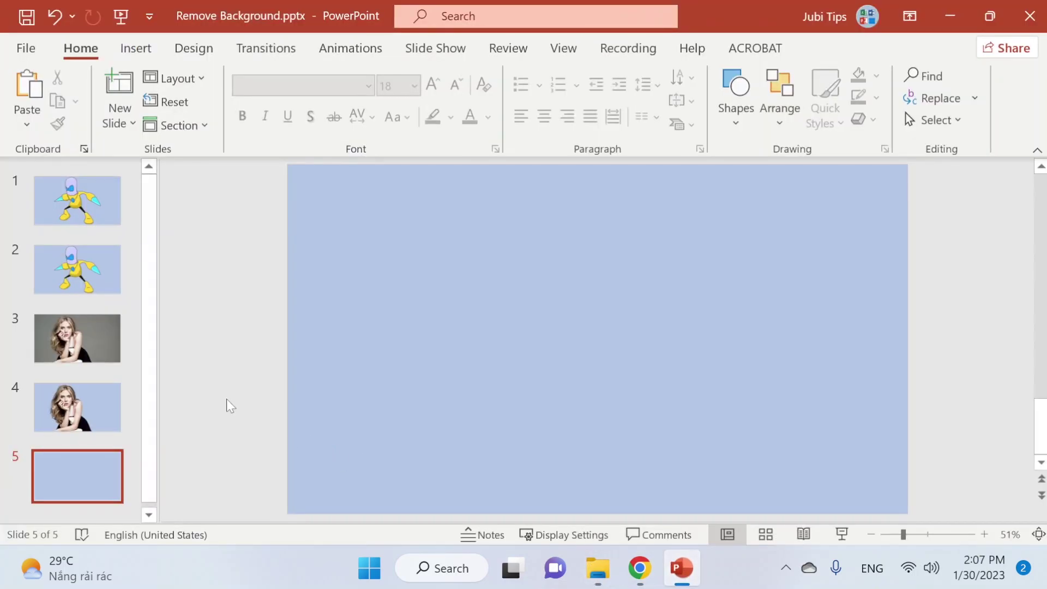
Step: Drag the transparent portrait PNG from Downloads onto slide 5 and select it
key("alt+Tab")
left_click(409, 360)
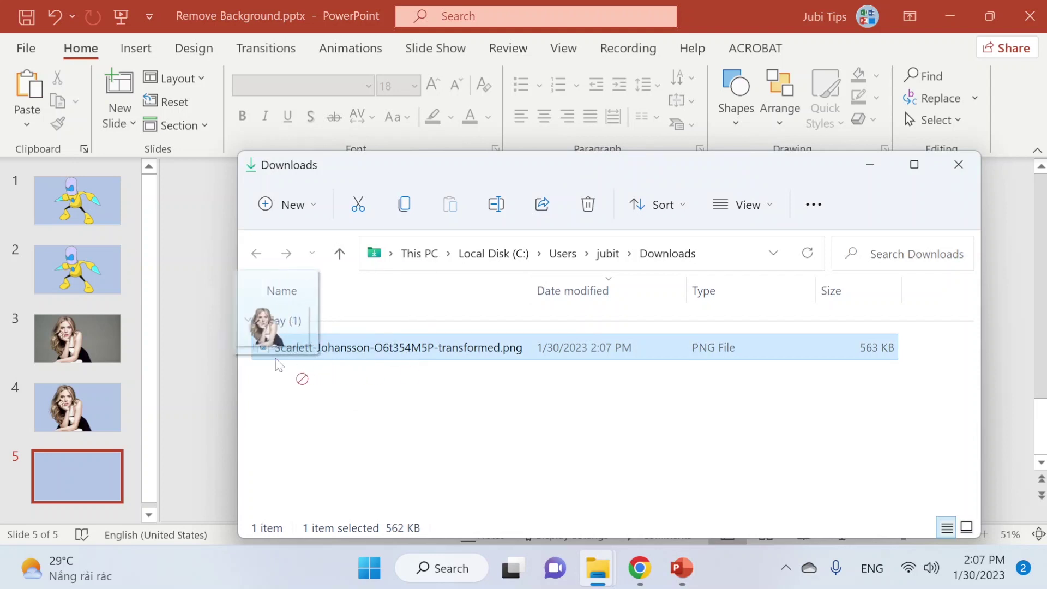
left_click_drag(409, 360, 204, 358)
left_click(204, 358)
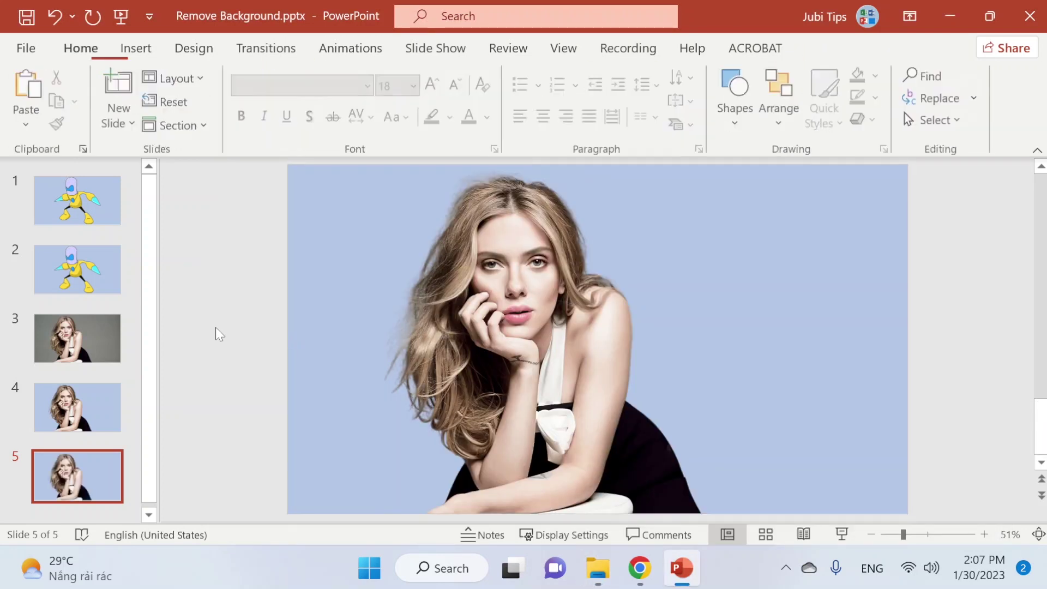
left_click(571, 311)
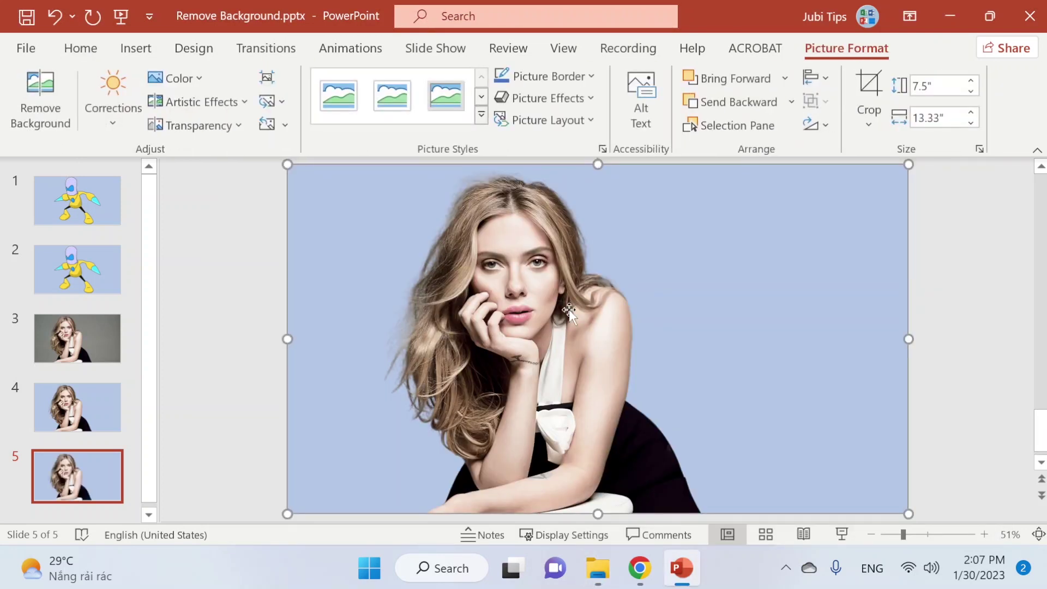